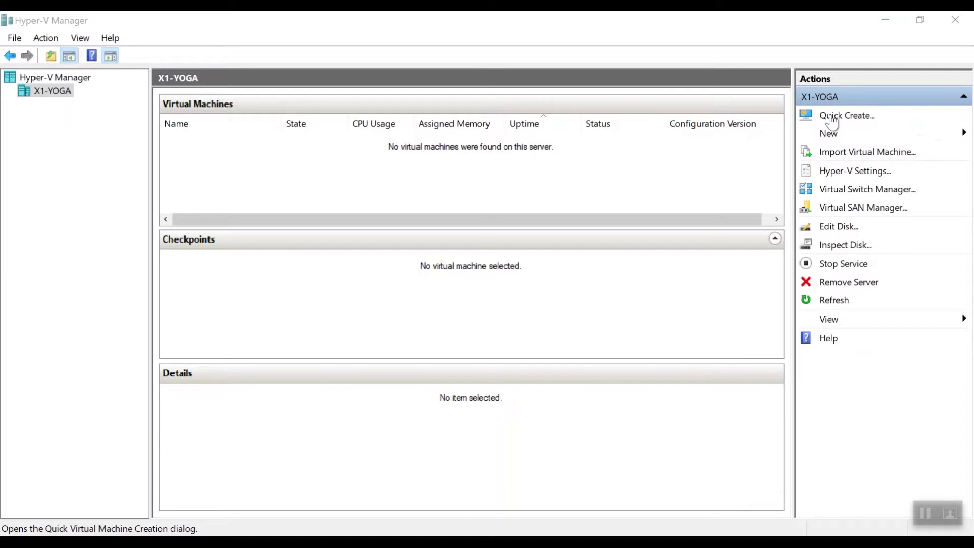
# - Use Quick Create to build a new Ubuntu 19.04 virtual machine
pyautogui.click(832, 117)
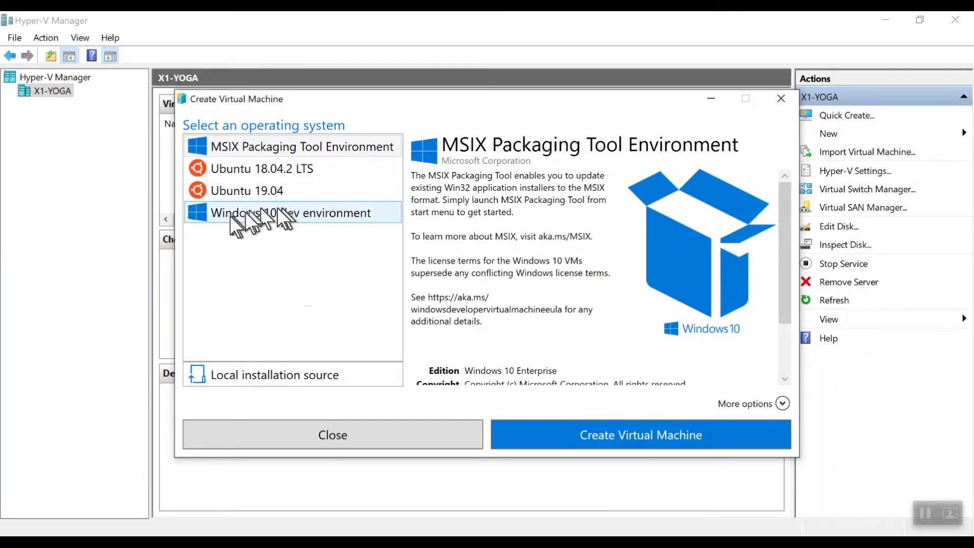
pyautogui.click(221, 190)
pyautogui.click(611, 444)
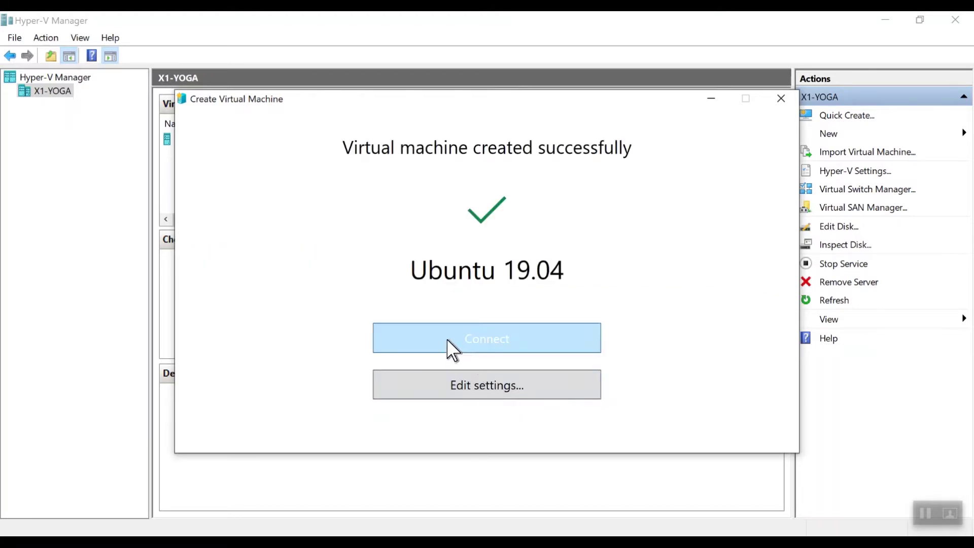
# - Connect to the new Ubuntu 19.04 VM, power it on, and maximize the connection window
pyautogui.click(457, 348)
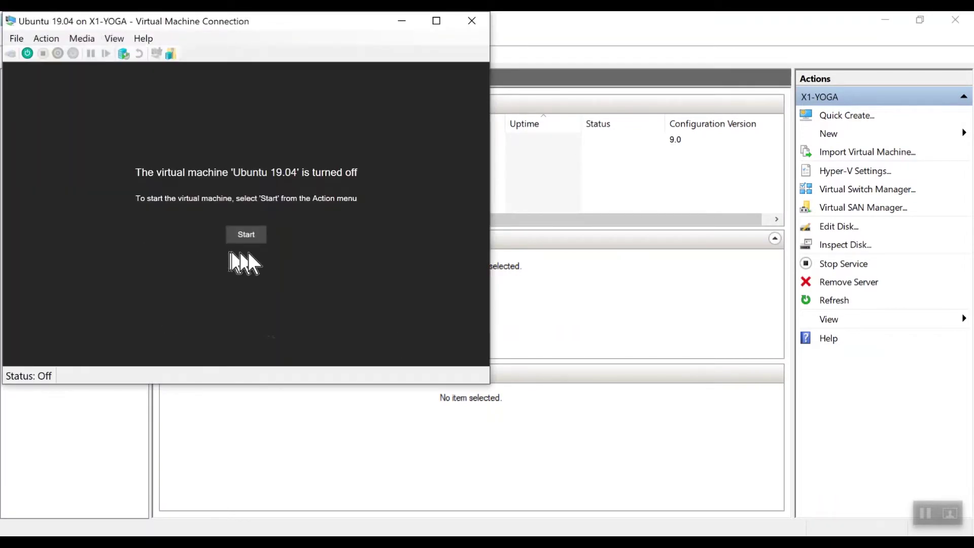
pyautogui.click(246, 234)
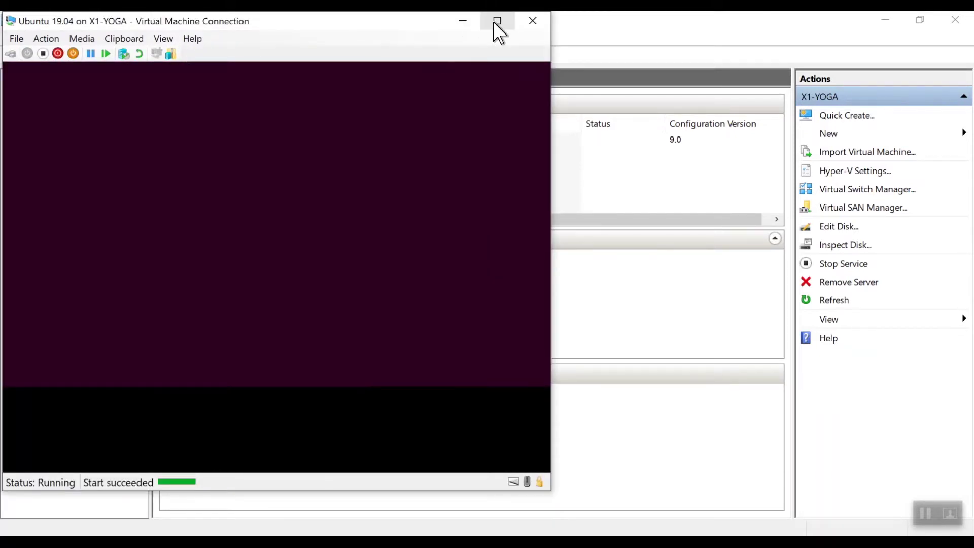
pyautogui.click(495, 22)
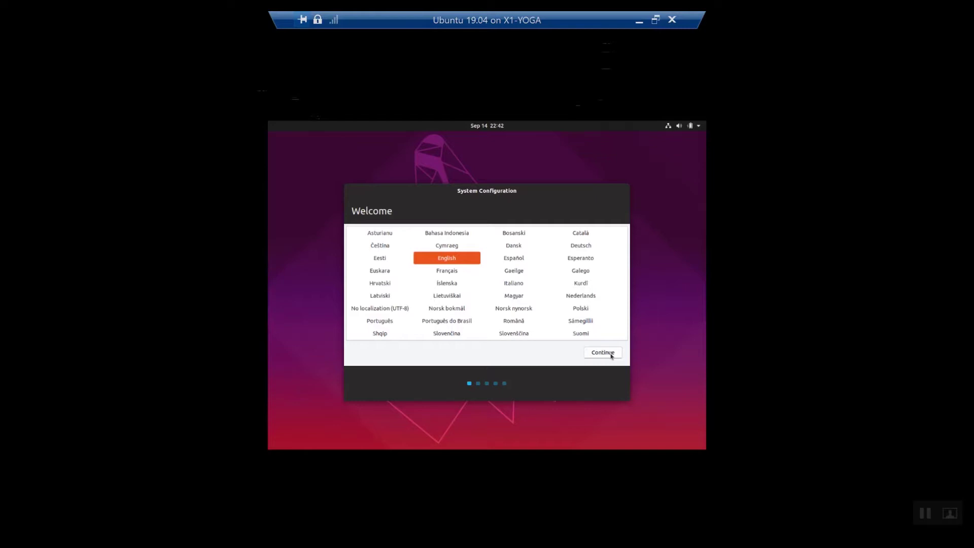
# - Accept English, the English (US) keyboard and Los Angeles, then enter the user's name and password
pyautogui.click(612, 355)
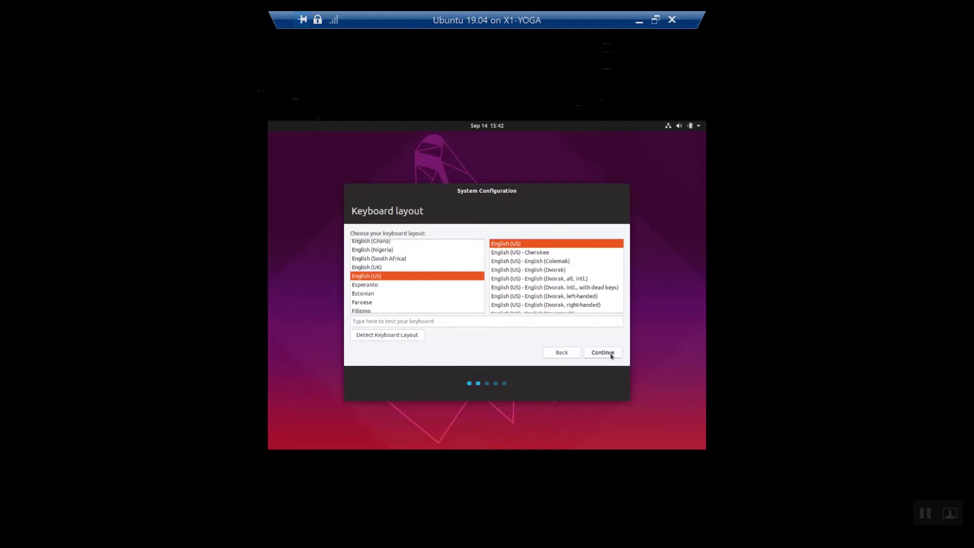
pyautogui.click(611, 355)
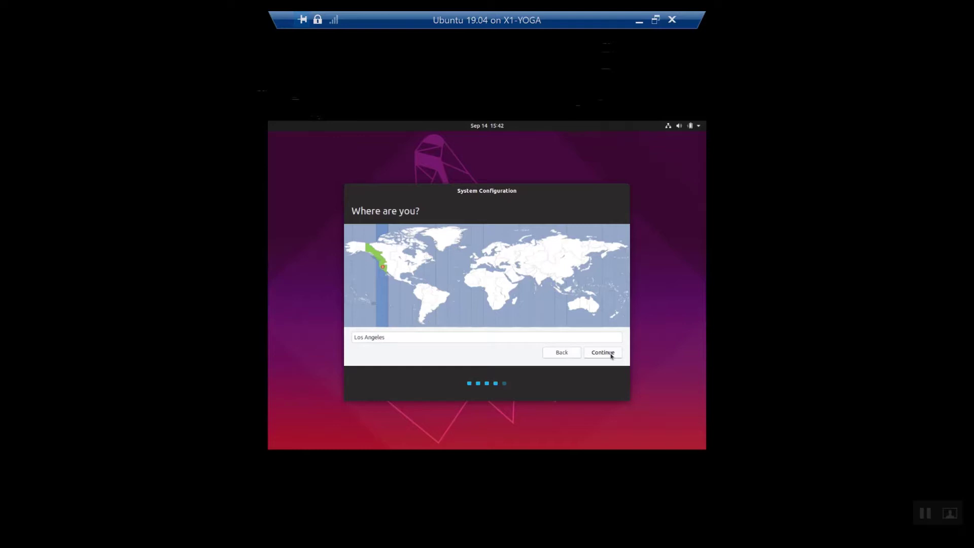
pyautogui.click(611, 356)
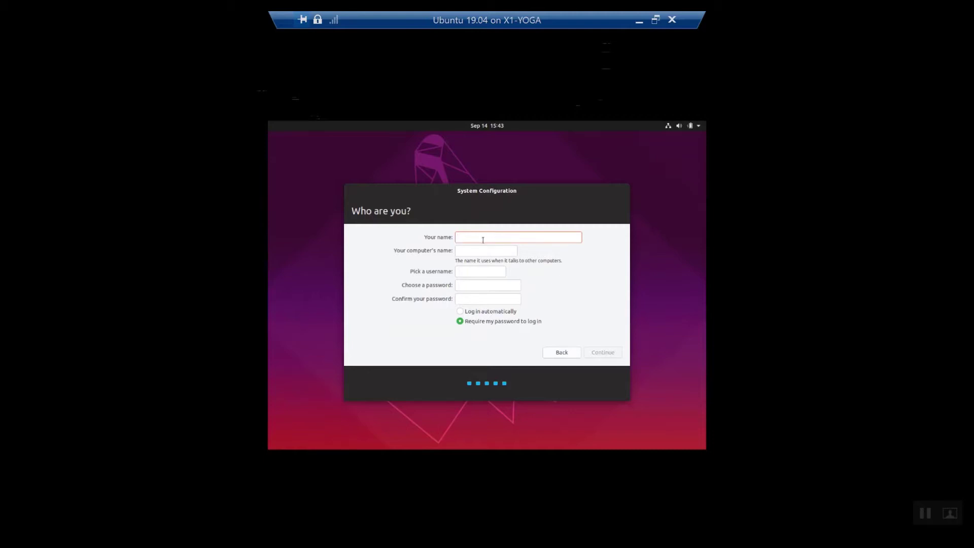
pyautogui.write('Ral')
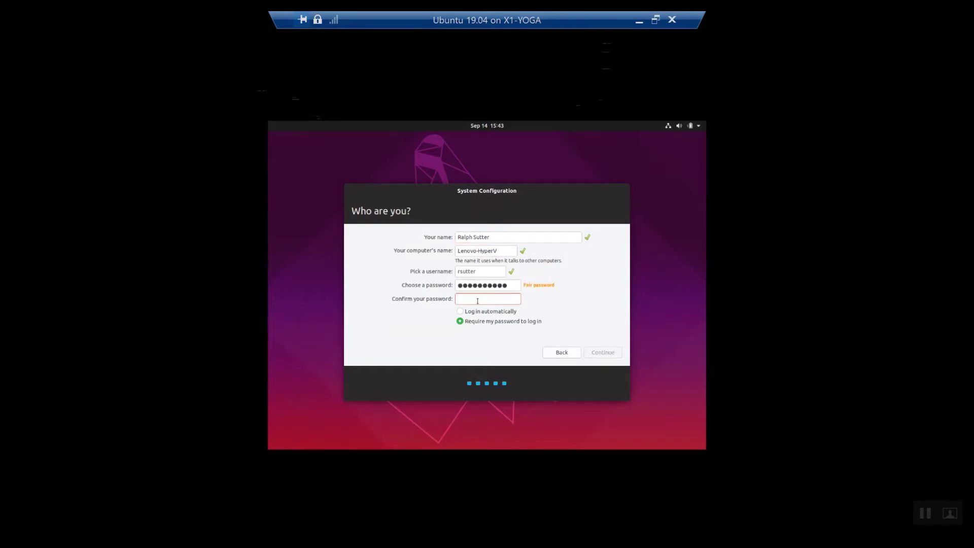
pyautogui.write('*')
pyautogui.write('*********')
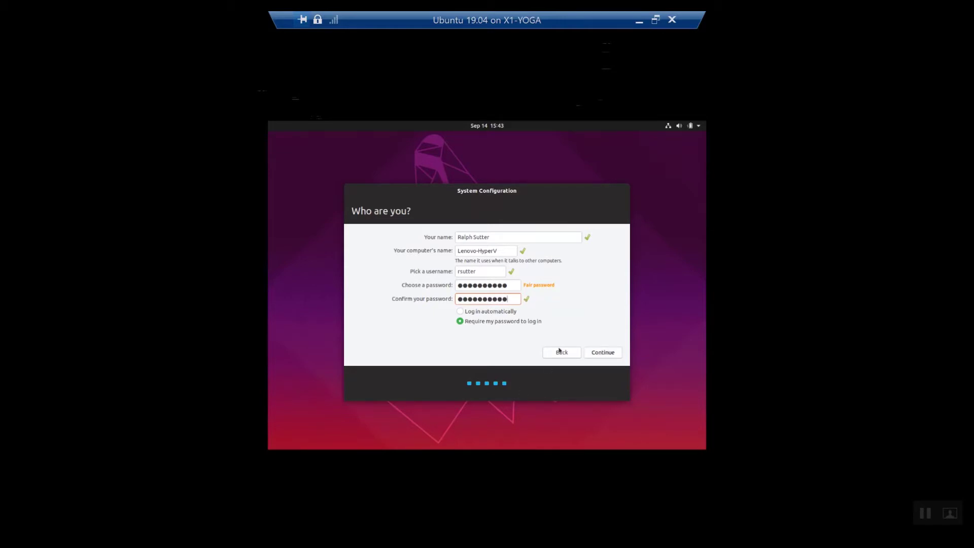
# - Submit the Who are you? details and expand Details while Ubuntu applies the changes
pyautogui.click(603, 352)
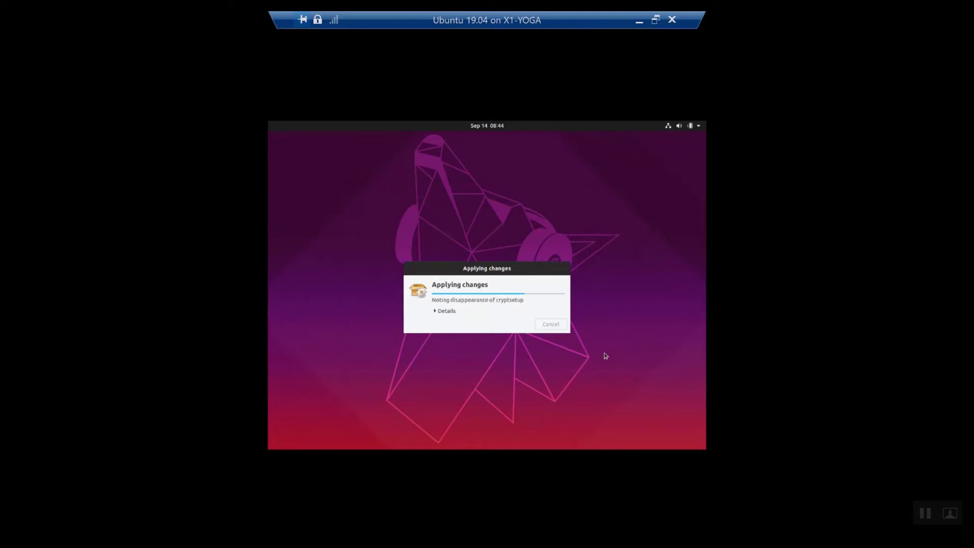
pyautogui.click(440, 311)
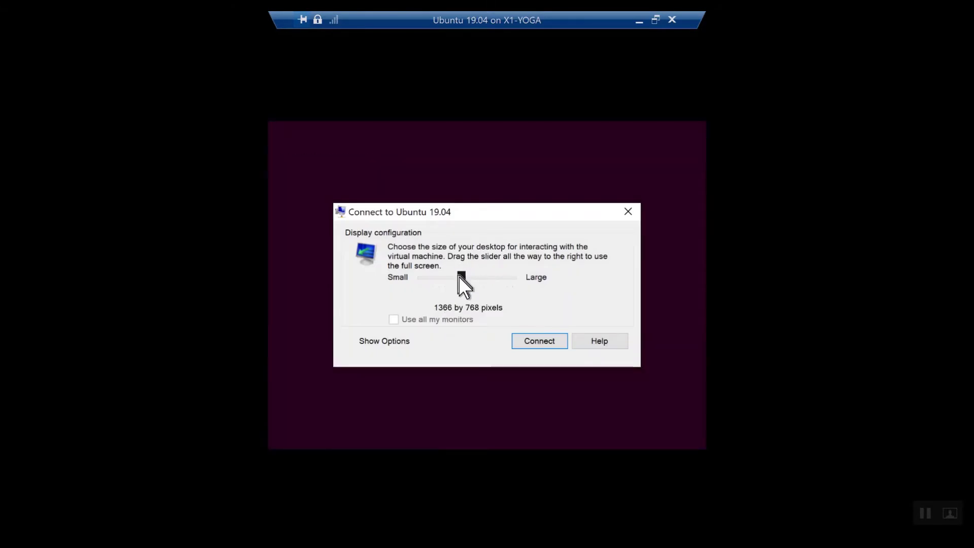
# - Connect at Full Screen display size and sign in to xrdp with the account username and password
pyautogui.moveTo(461, 283); pyautogui.dragTo(511, 276)
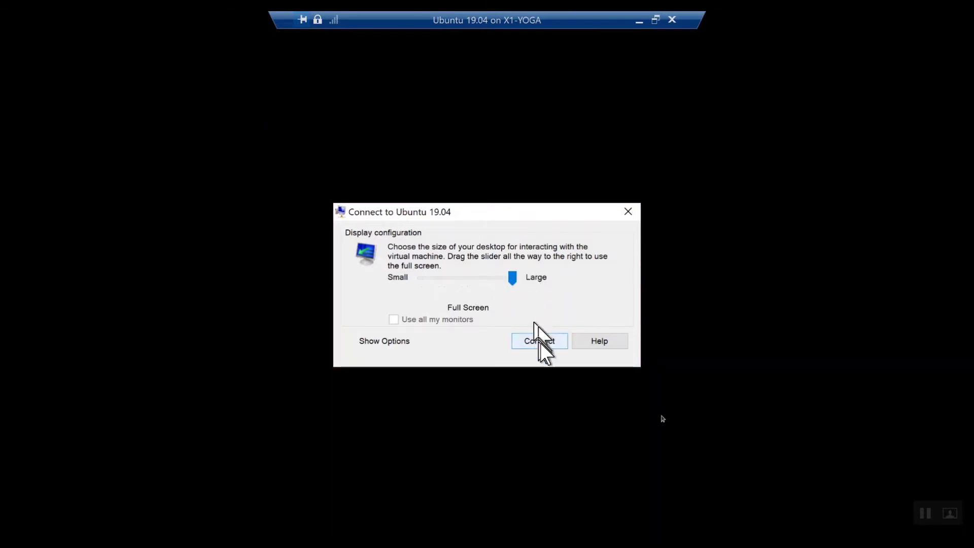
pyautogui.click(539, 341)
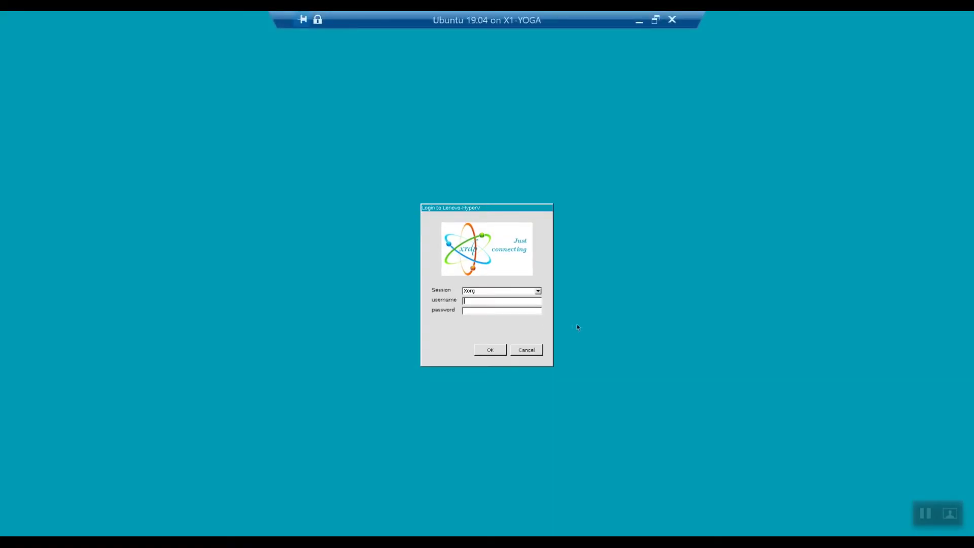
pyautogui.write('rsutter')
pyautogui.write('******')
pyautogui.write('**')
pyautogui.write('***')
pyautogui.click(490, 350)
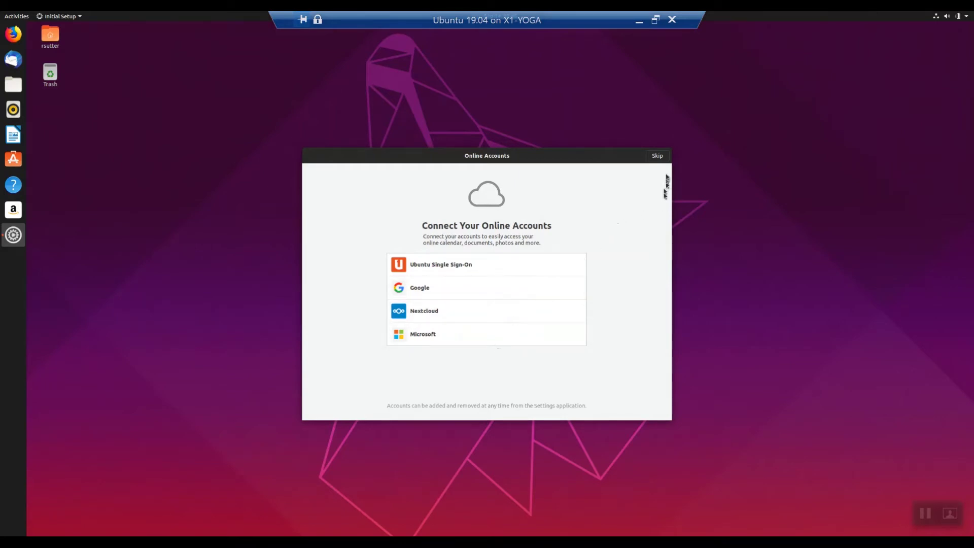
# - Skip online accounts, decline sending system info, and step through privacy to finish Initial Setup
pyautogui.click(657, 157)
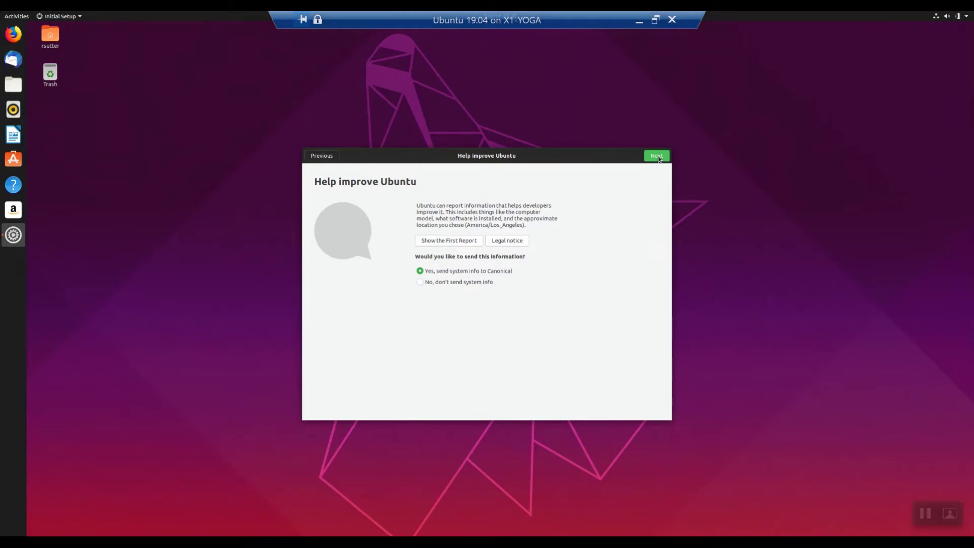
pyautogui.click(420, 286)
pyautogui.click(654, 156)
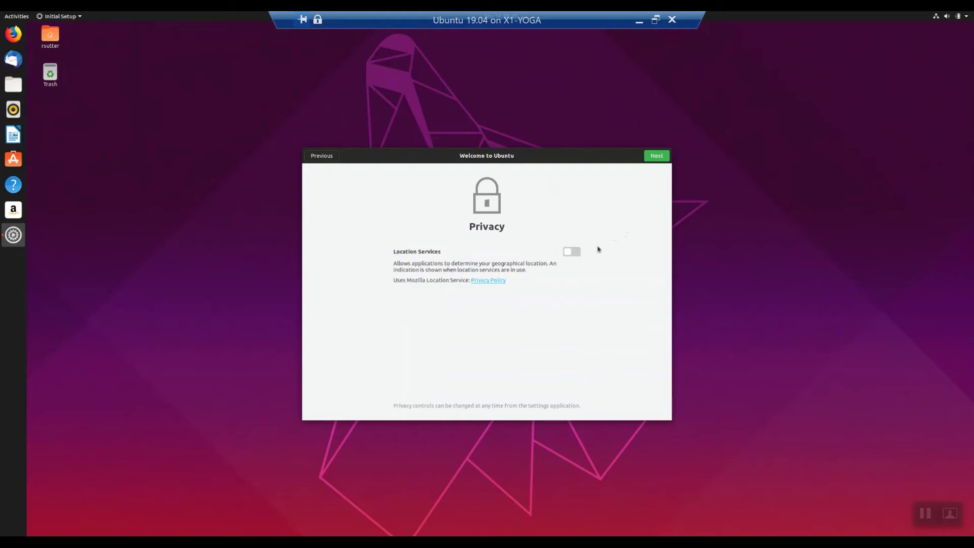
pyautogui.click(662, 158)
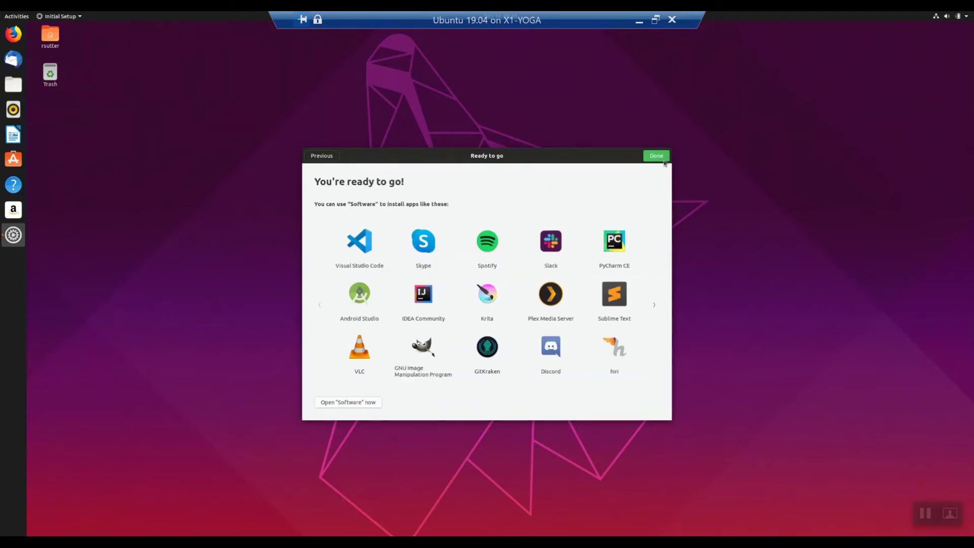
pyautogui.click(663, 161)
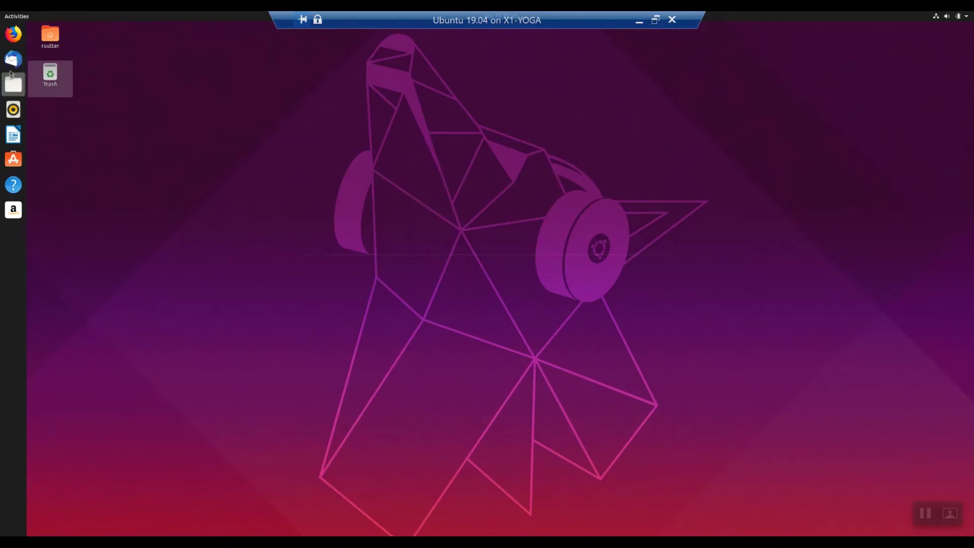
# - Launch Firefox without Sync, maximize it on a new tab, and authenticate the repository refresh with the password
pyautogui.click(12, 35)
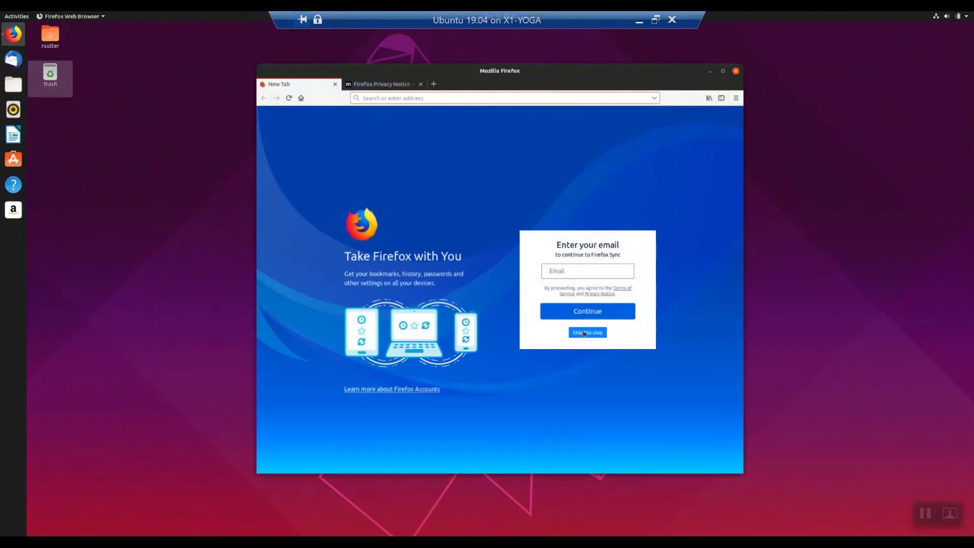
pyautogui.click(584, 333)
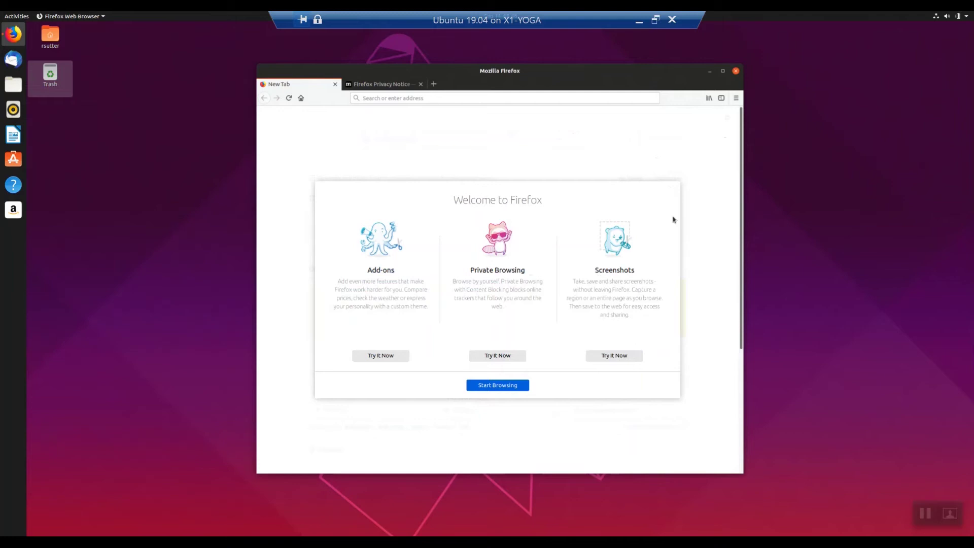
pyautogui.click(722, 71)
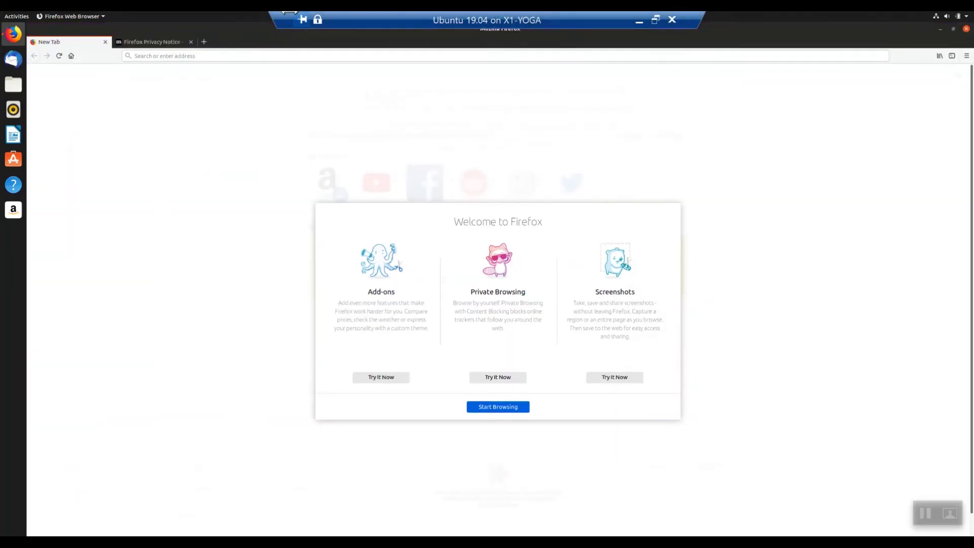
pyautogui.click(202, 48)
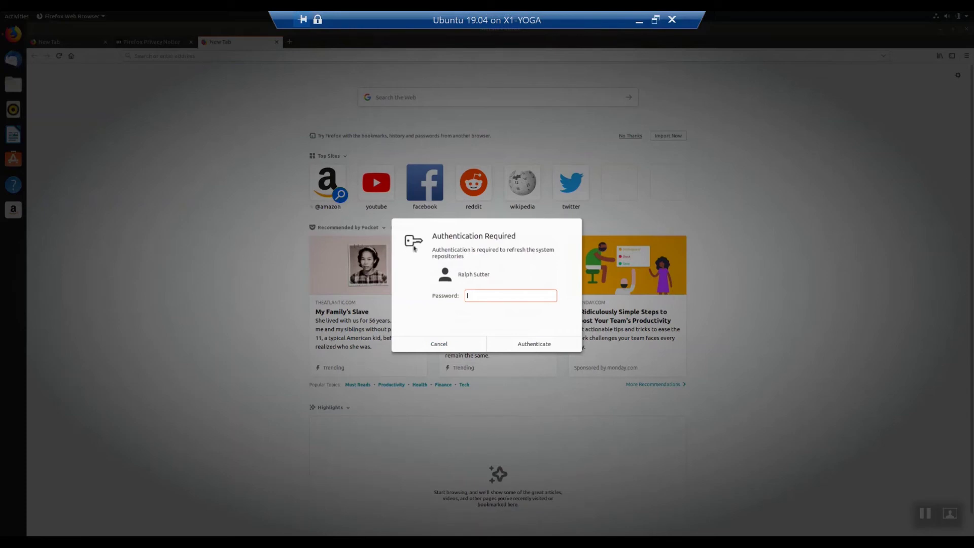
pyautogui.write('••••••••••')
pyautogui.click(523, 353)
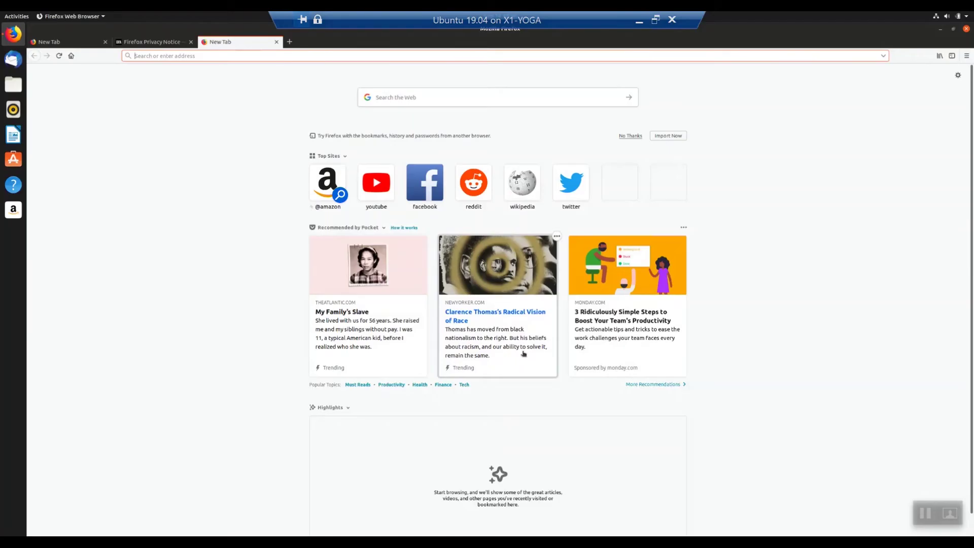
pyautogui.click(186, 54)
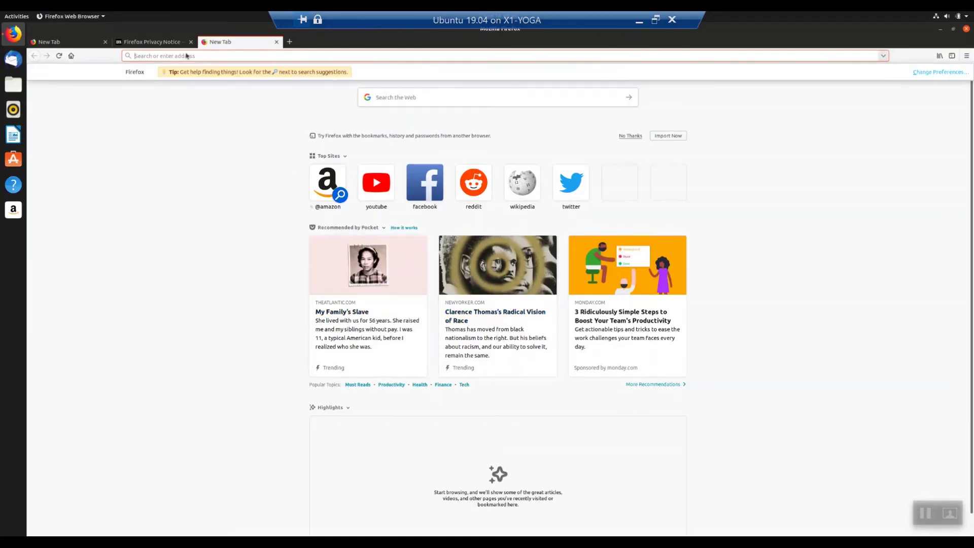
pyautogui.write('slo')
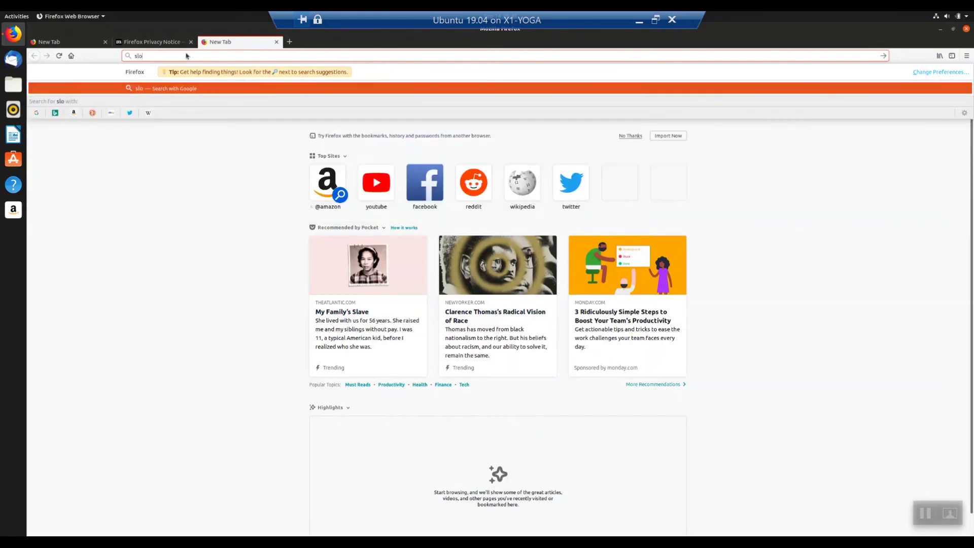
pyautogui.write('b')
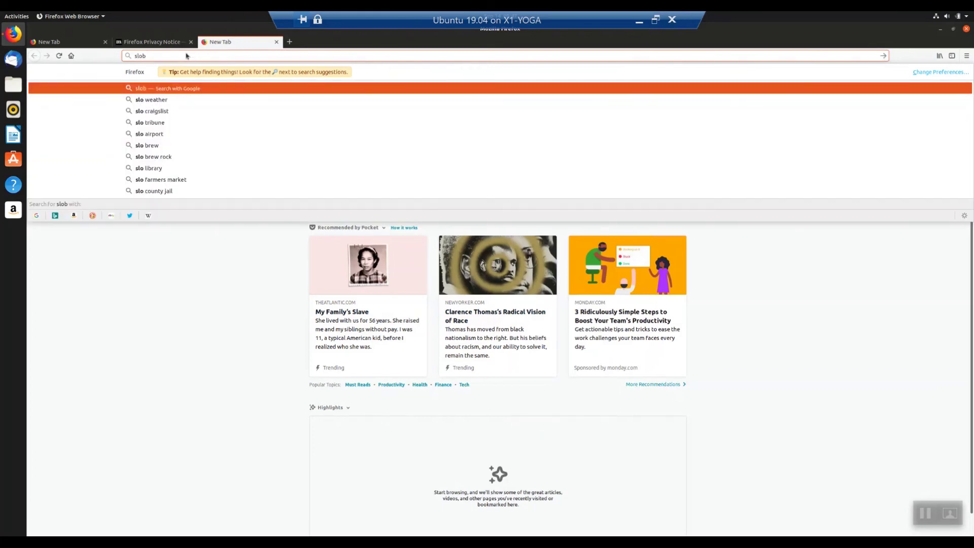
pyautogui.write('ytes.org')
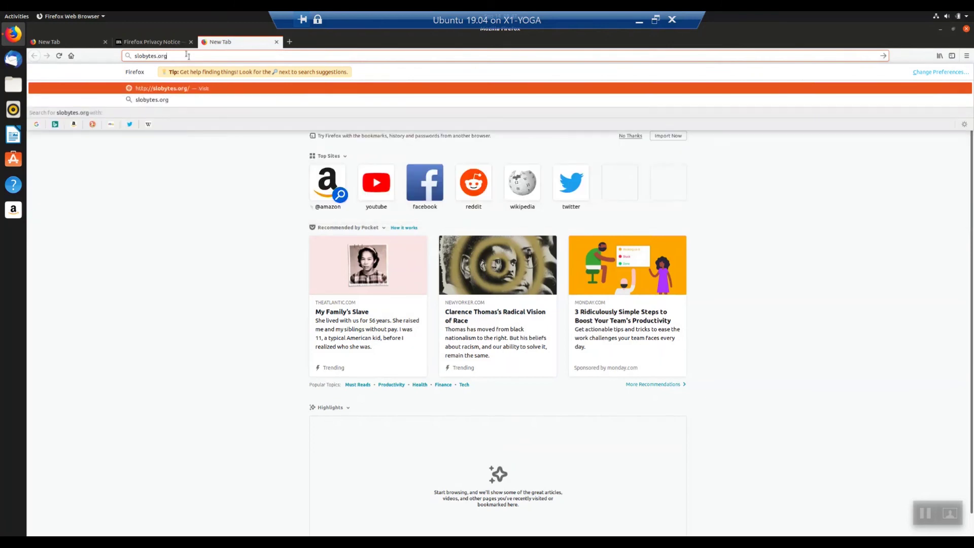
pyautogui.press('Return')
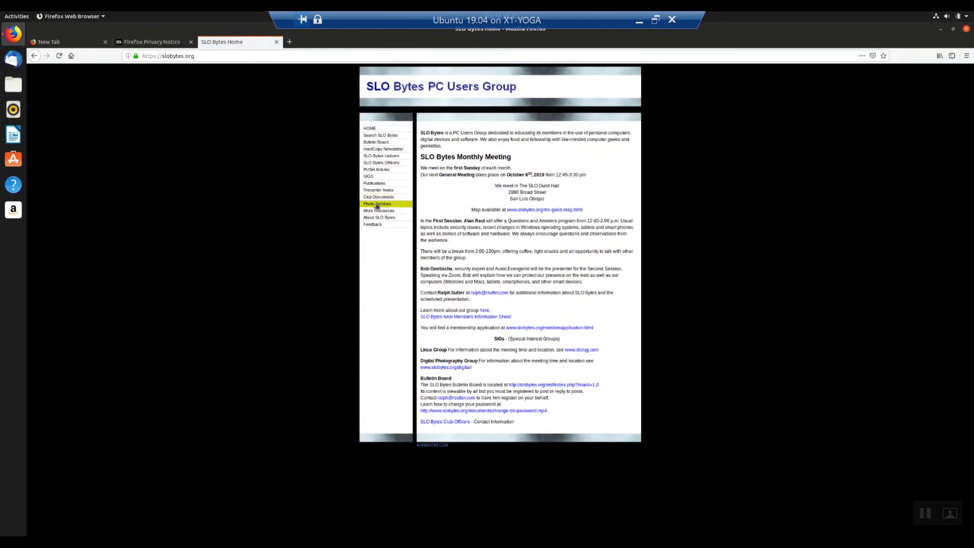
pyautogui.click(380, 178)
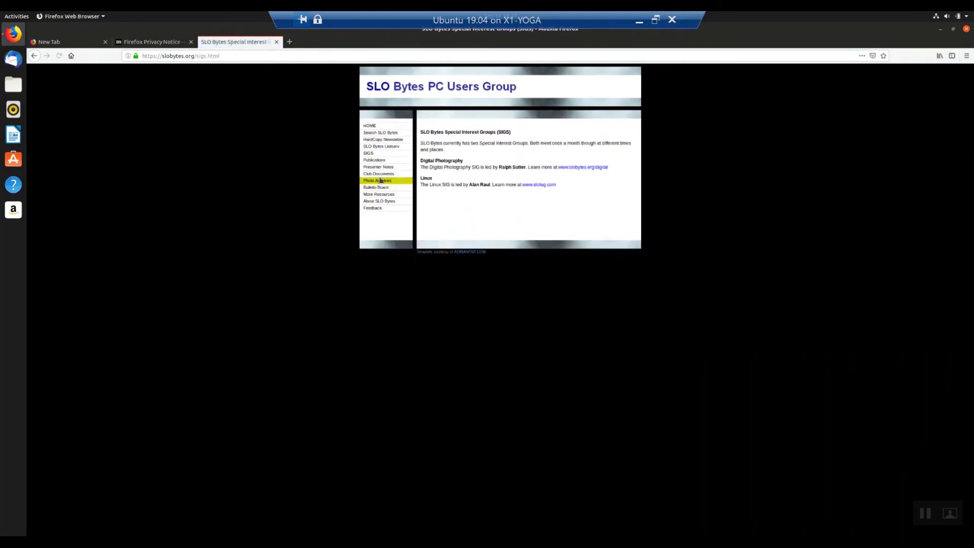
pyautogui.click(536, 185)
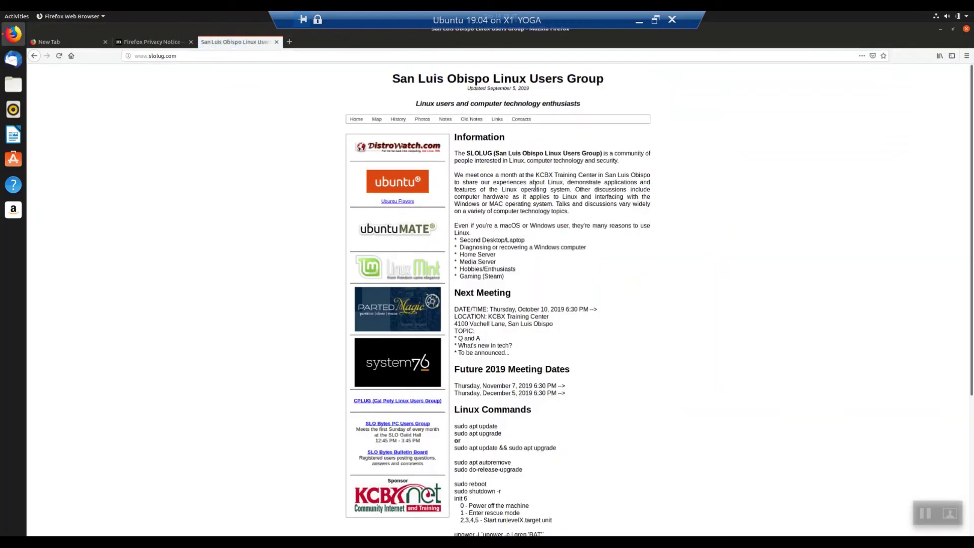